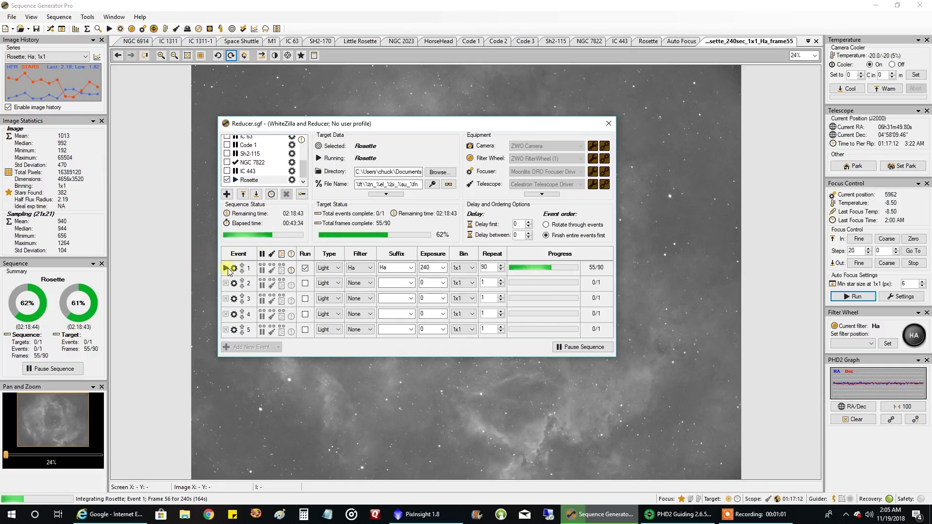
Review the Ha event's settings without changing them, then switch to PHD2 Guiding.
right_click(231, 275)
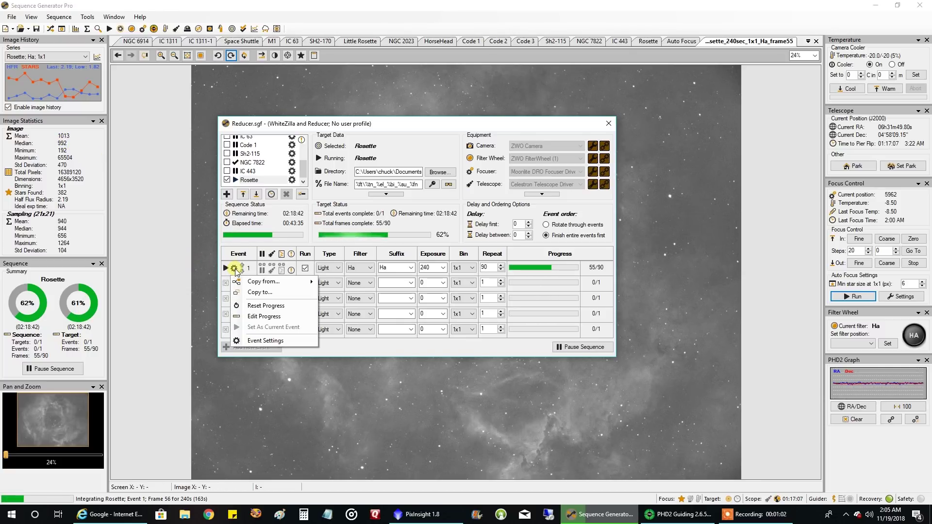
click(265, 340)
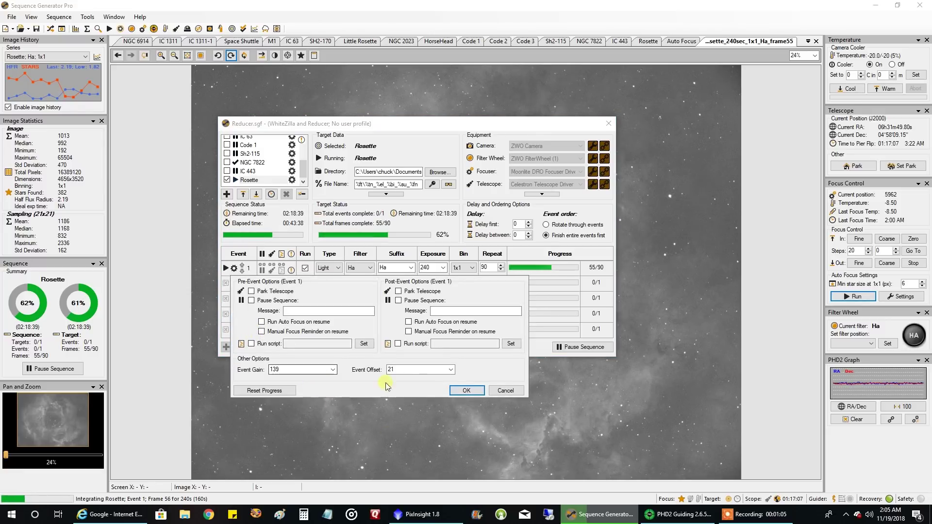
click(505, 390)
key(alt+Tab)
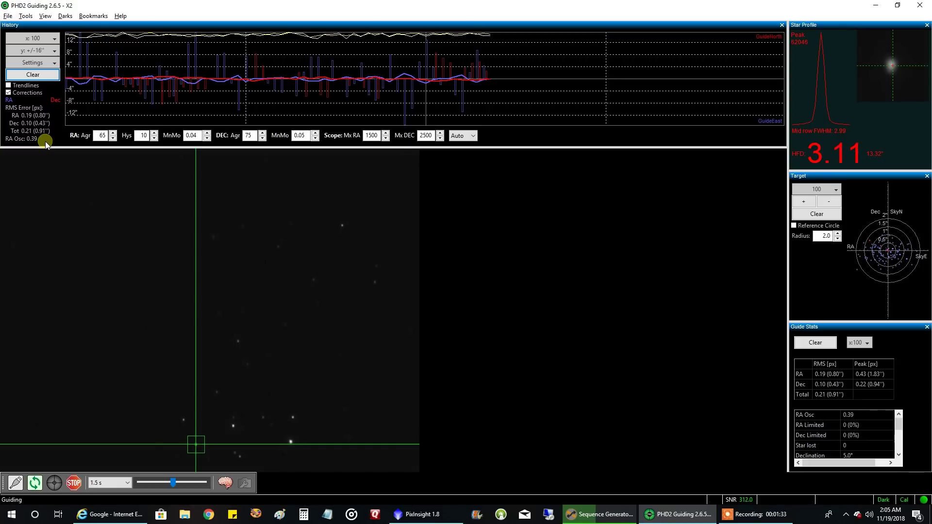
Return to Sequence Generator Pro and zoom the latest Rosette Ha frame to 105% to inspect stars.
click(578, 522)
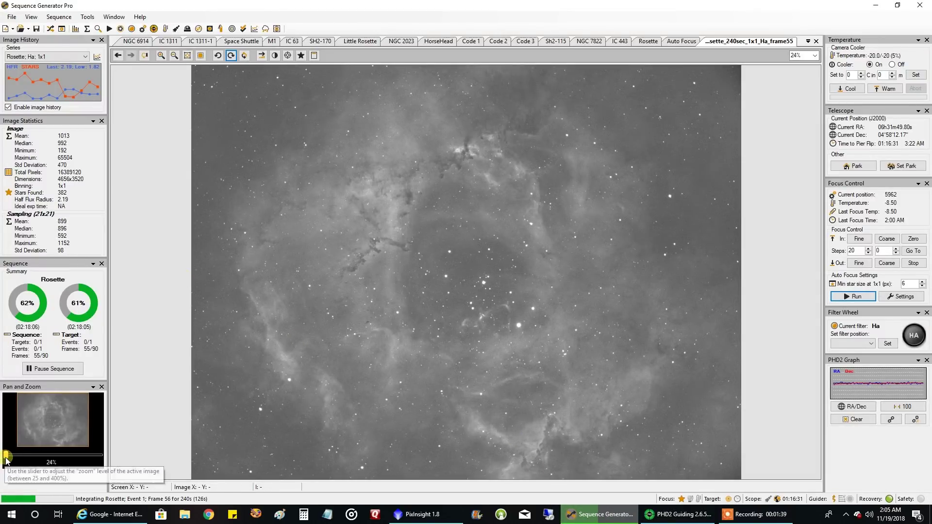
drag(6, 460, 26, 460)
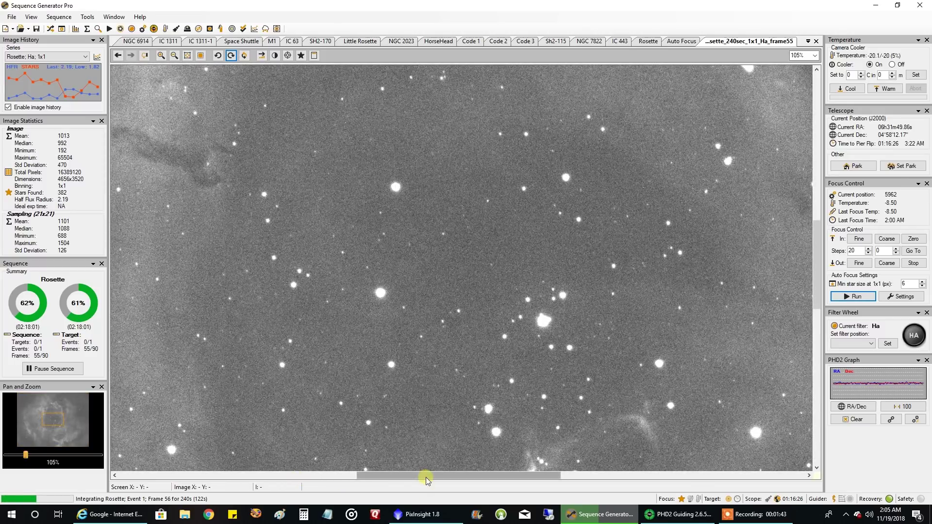
drag(422, 476, 684, 499)
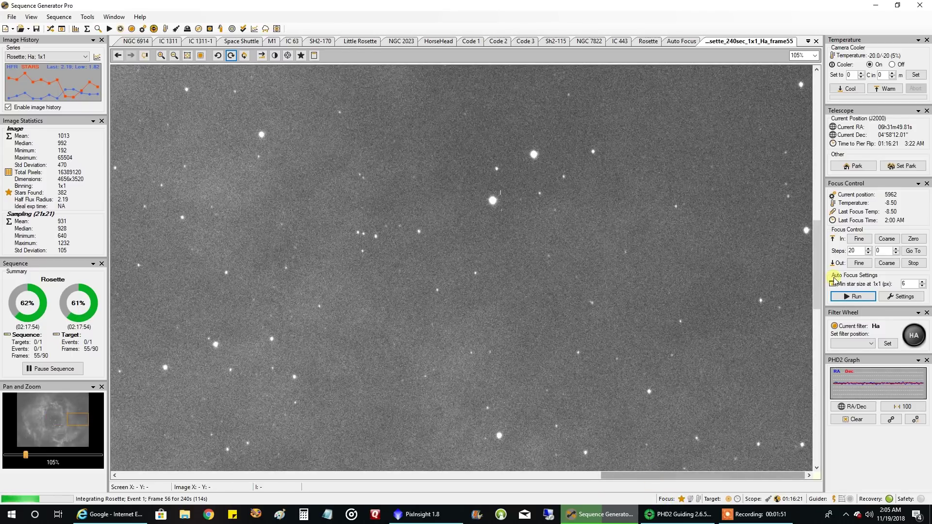
scroll(817, 268, up, 1)
drag(817, 268, 814, 307)
drag(614, 475, 385, 475)
Fit the whole Rosette Ha image back to the screen.
right_click(381, 456)
click(419, 348)
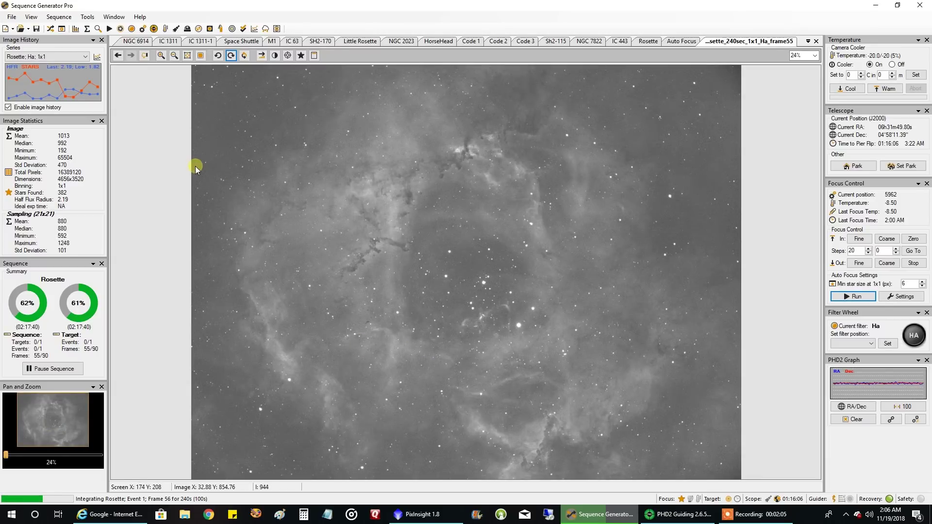
right_click(73, 41)
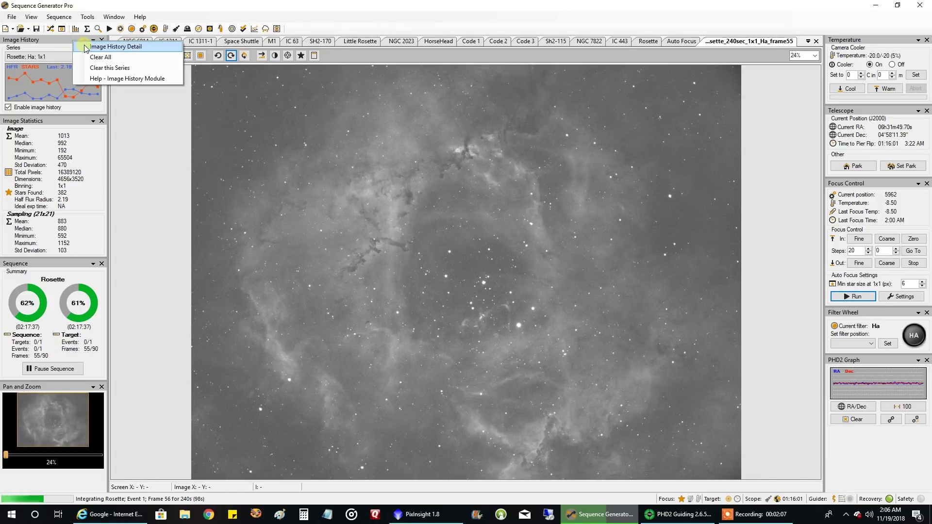
Open the Image History detail and compare frames 48 and 49's HFR and star counts.
click(111, 46)
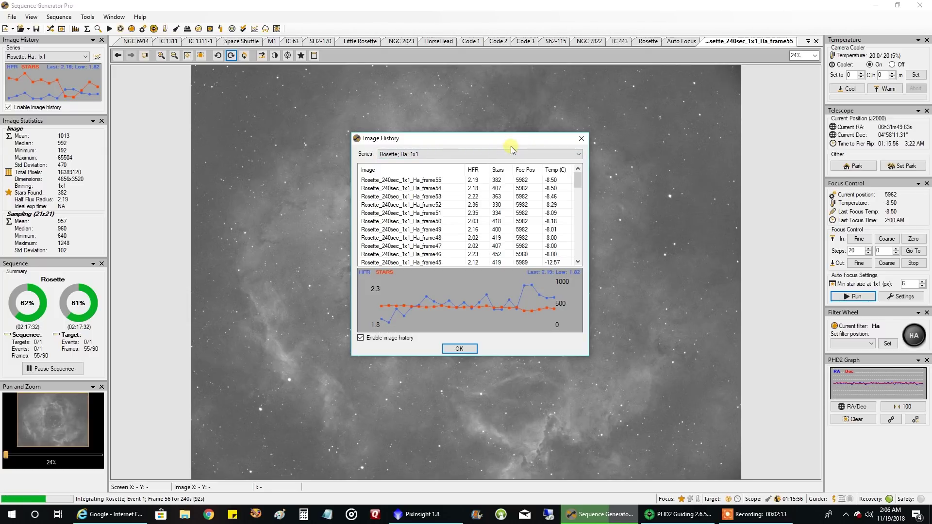
click(501, 238)
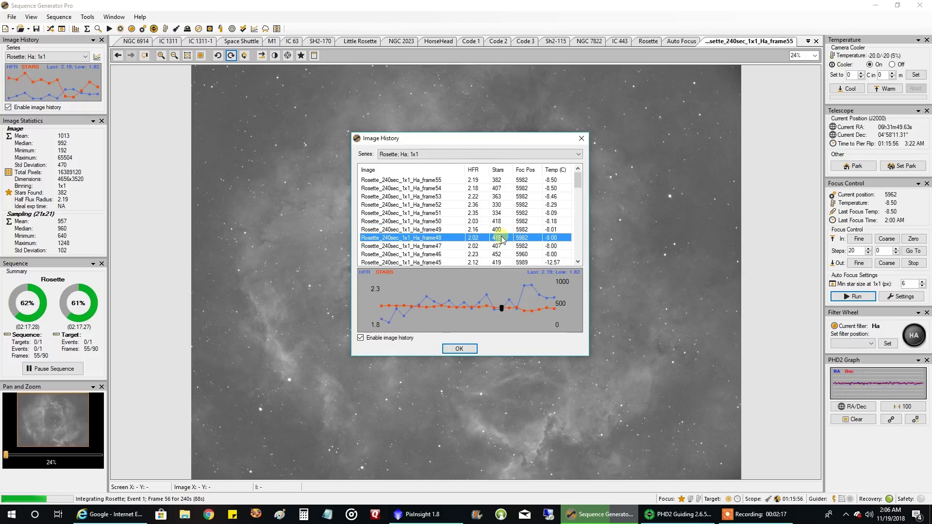
key(Up)
key(Up)
key(Up)
key(Up)
key(Up)
key(Up)
key(Down)
key(Down)
key(Down)
key(Down)
key(Down)
key(Down)
click(504, 232)
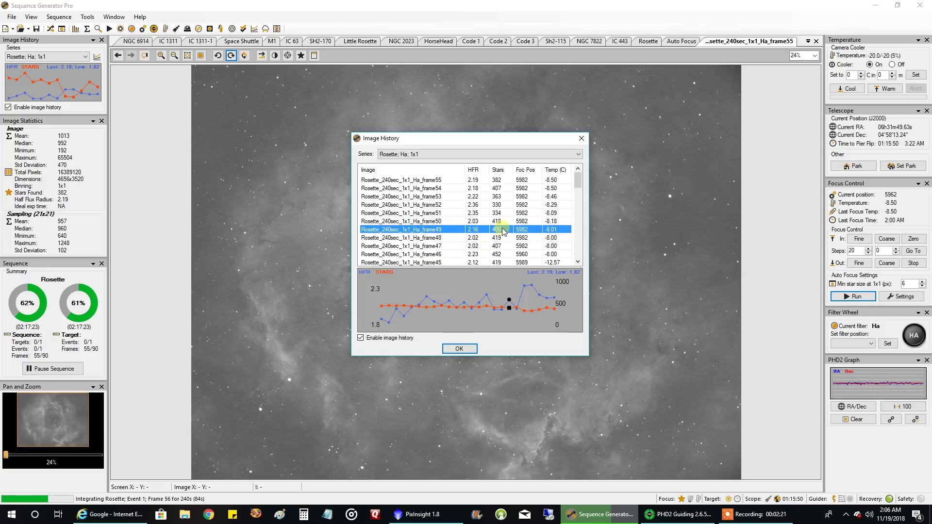
click(507, 238)
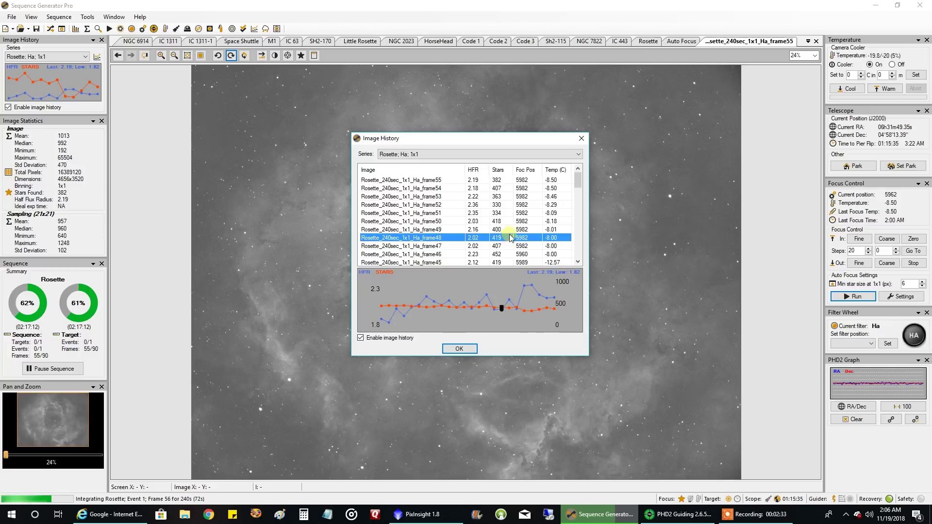
Step through frames 49 to 52, checking each one's HFR on the graph.
click(505, 230)
click(503, 223)
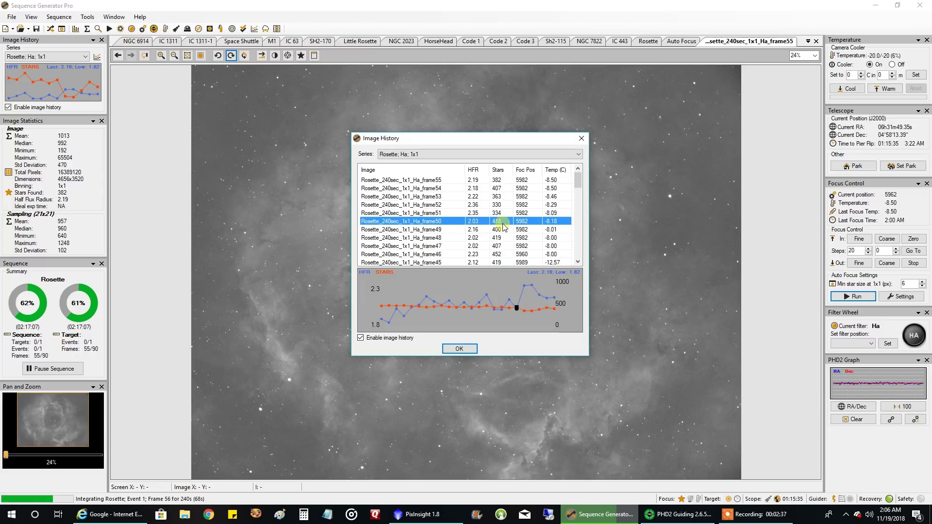
click(502, 229)
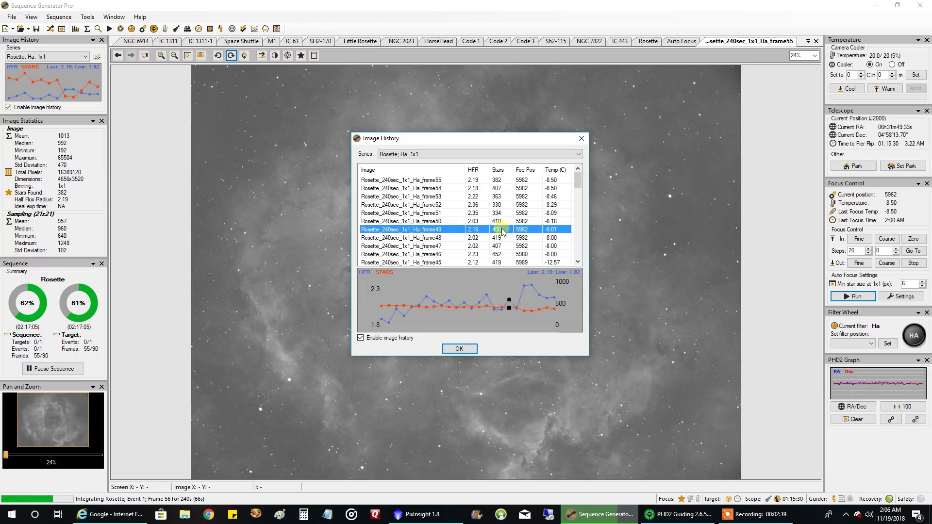
click(503, 223)
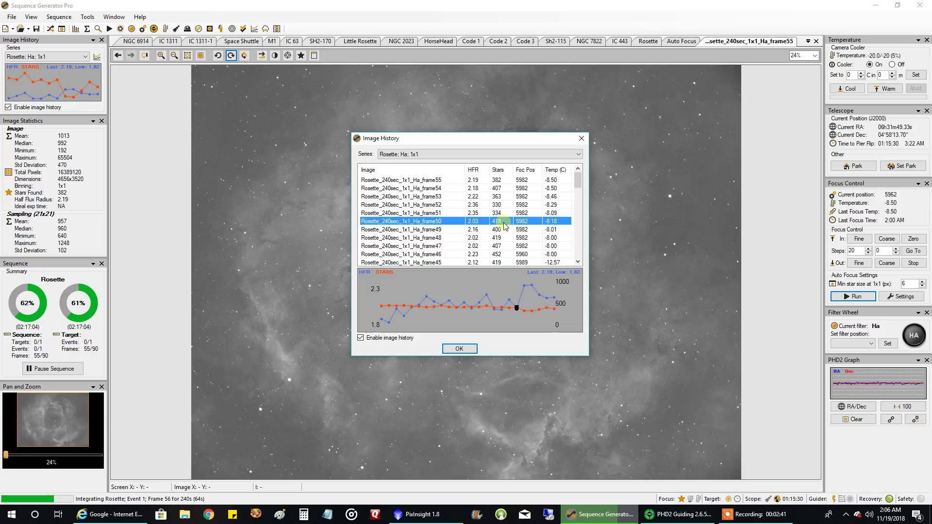
click(505, 215)
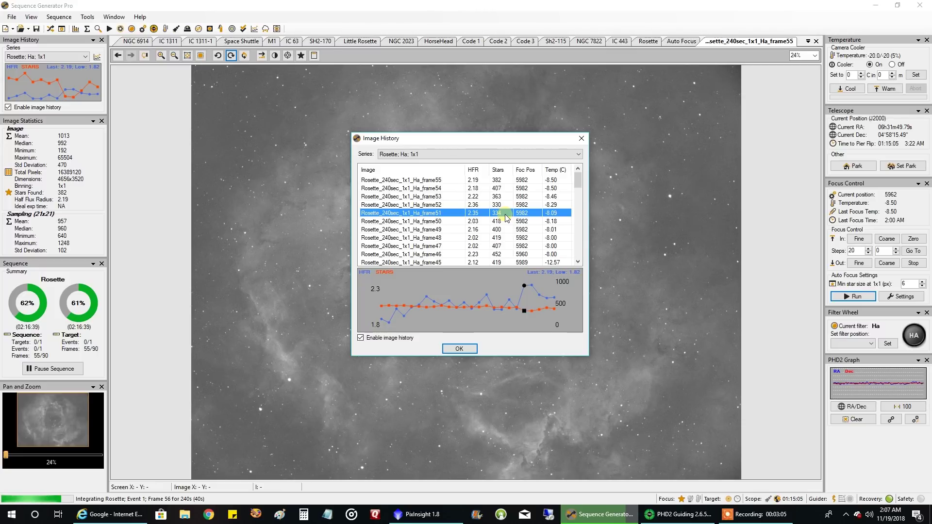
click(505, 206)
click(503, 214)
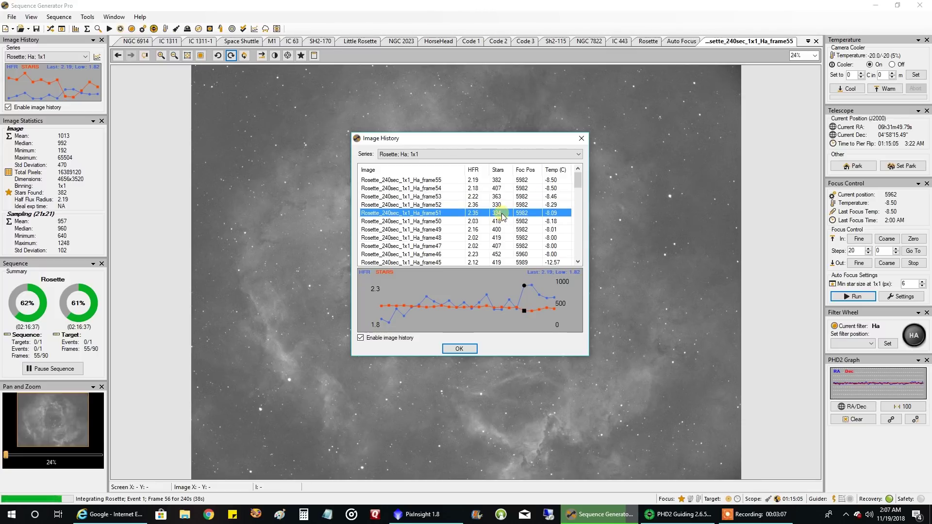
click(502, 206)
click(503, 198)
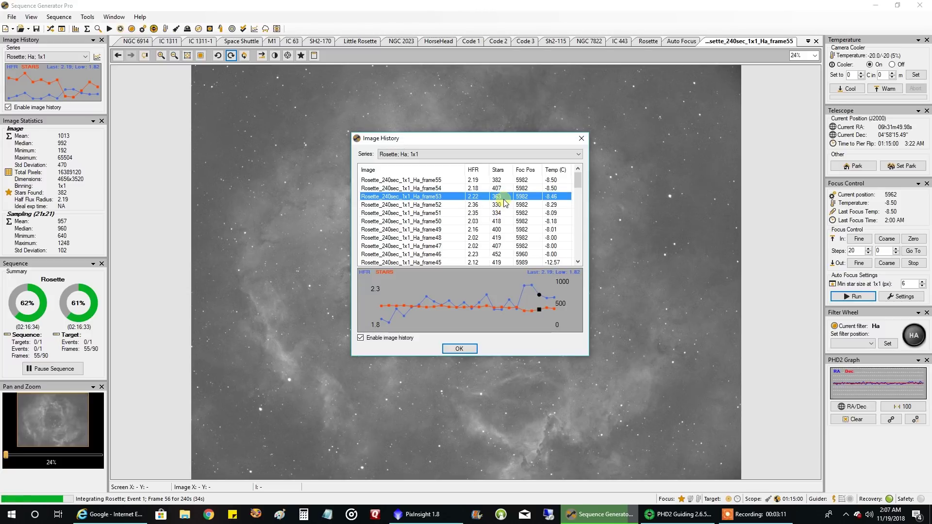
click(505, 189)
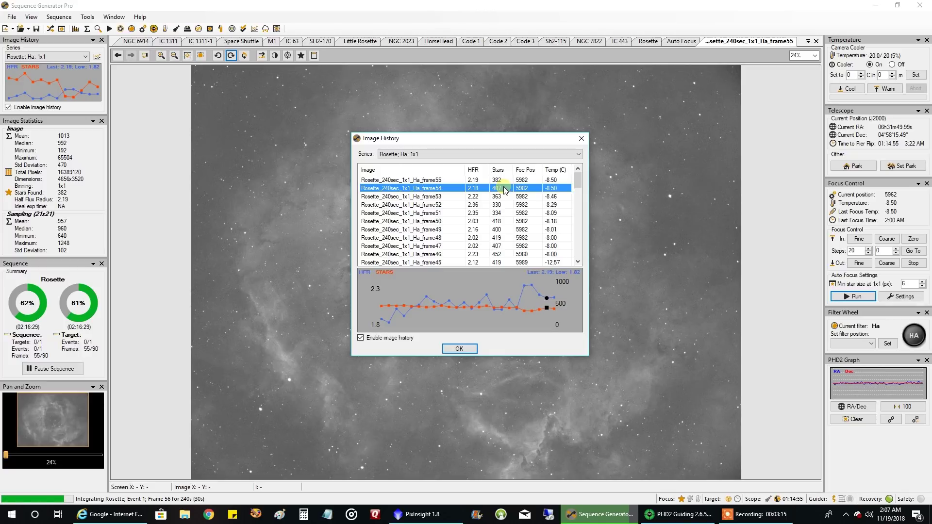
click(508, 180)
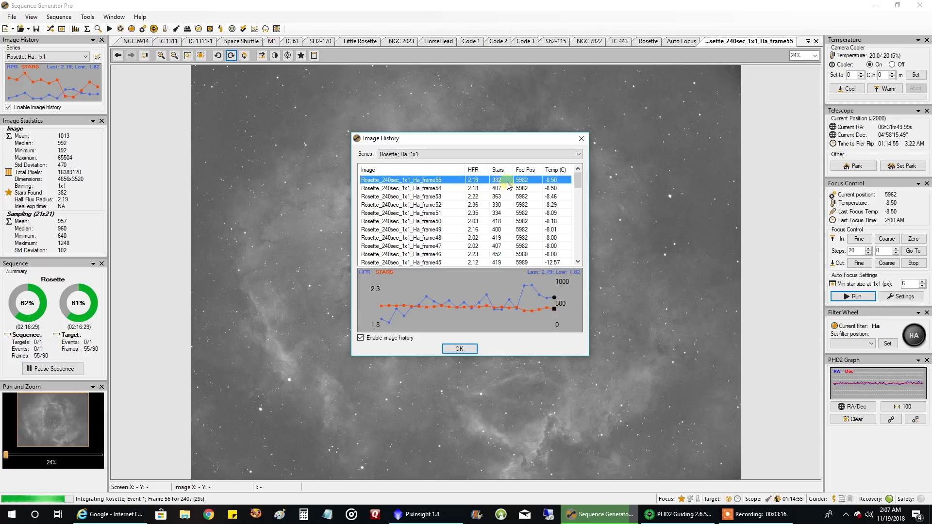
click(473, 188)
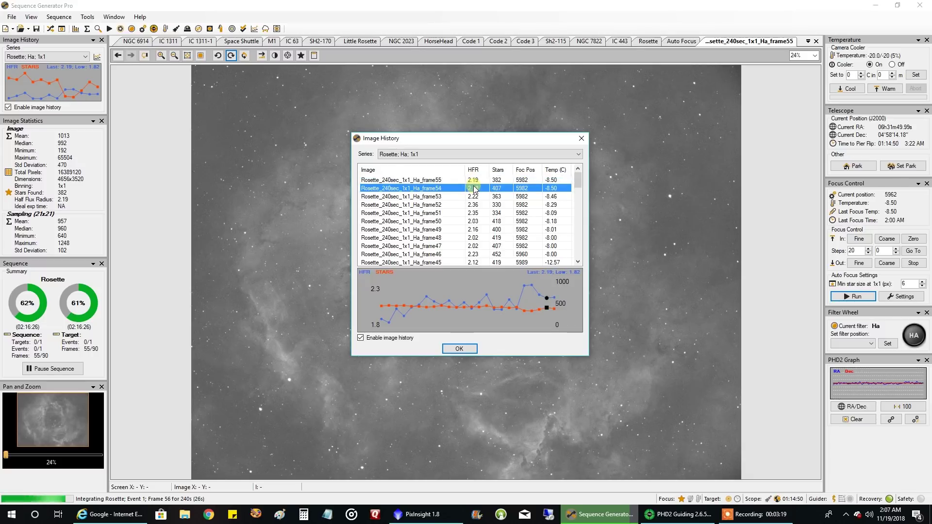
click(474, 197)
click(473, 213)
click(473, 221)
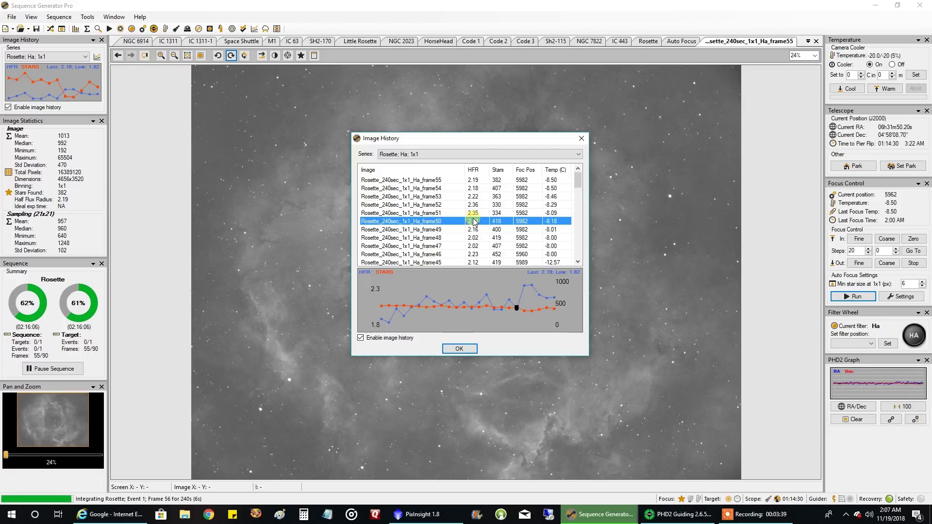
click(473, 216)
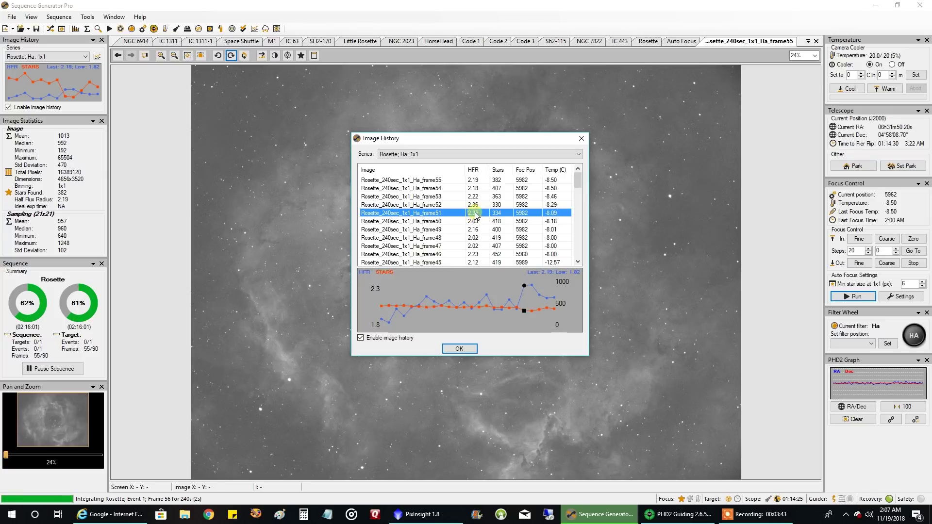
click(514, 181)
click(519, 204)
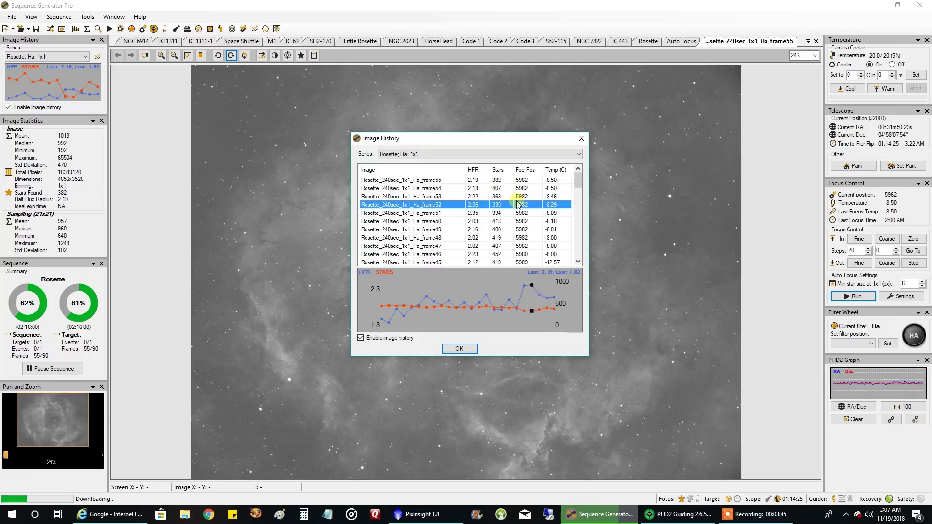
click(522, 180)
Close the Image History details and wait for Ha frame 56 to arrive.
click(581, 138)
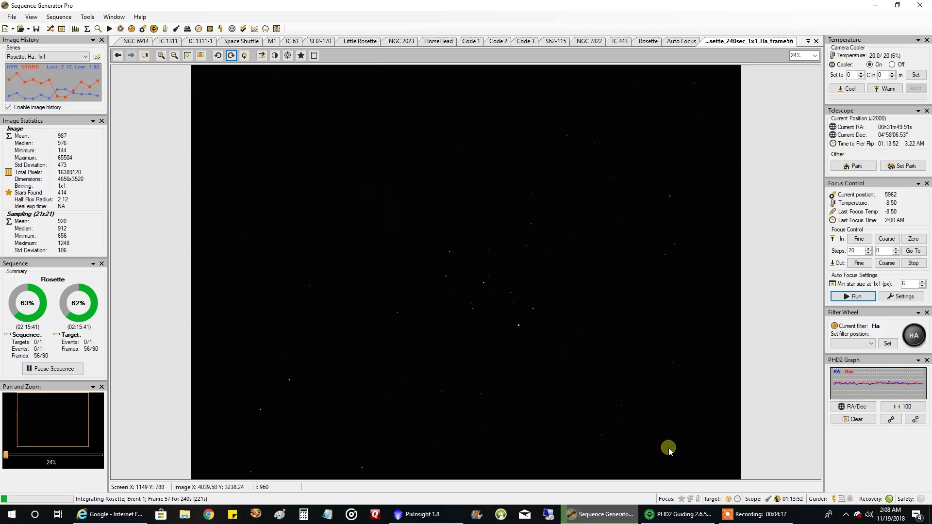
right_click(54, 38)
click(66, 44)
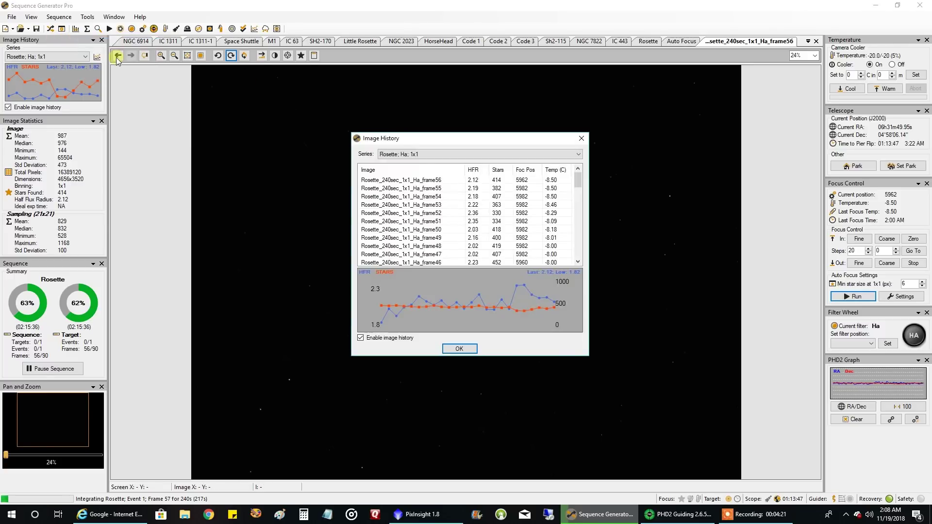
click(534, 262)
click(512, 230)
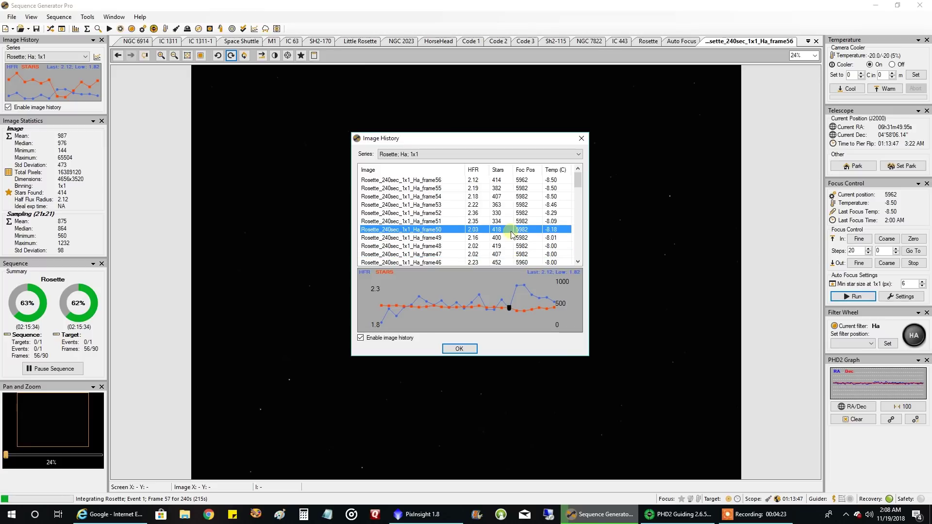
click(497, 224)
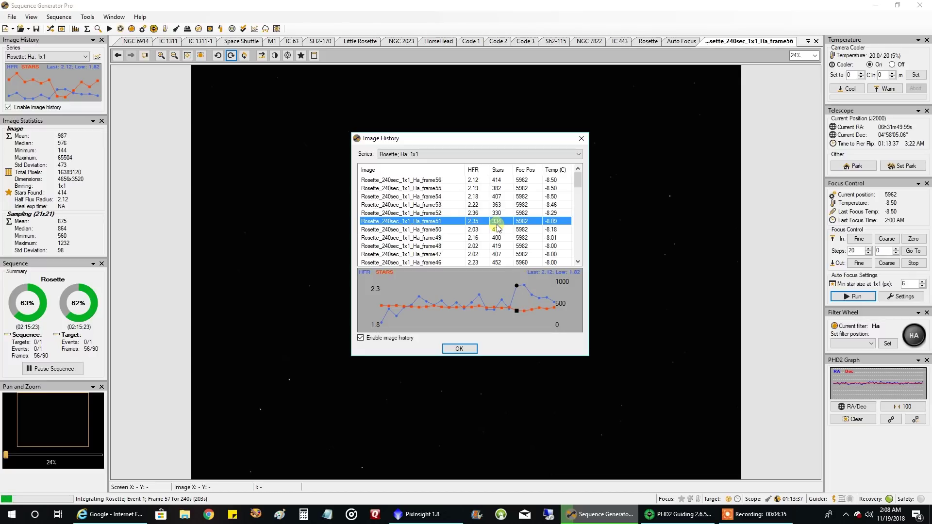
click(505, 180)
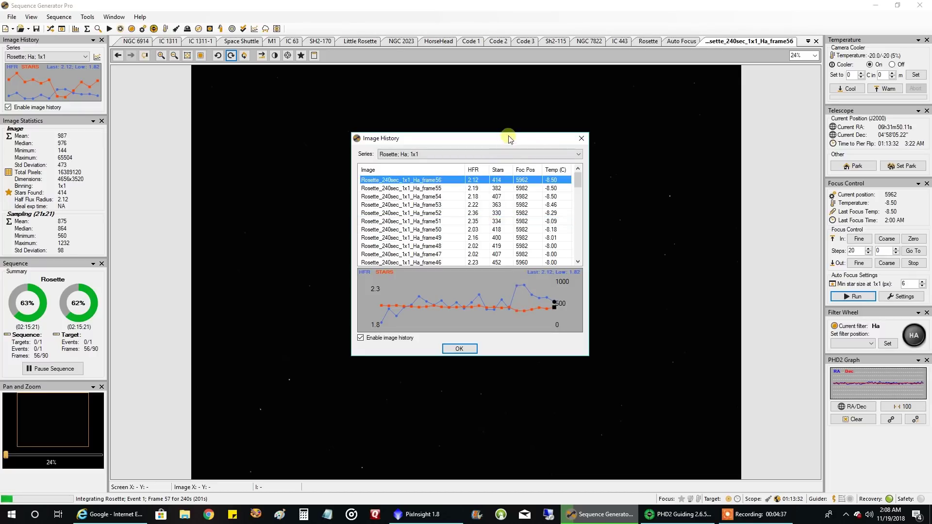
click(581, 139)
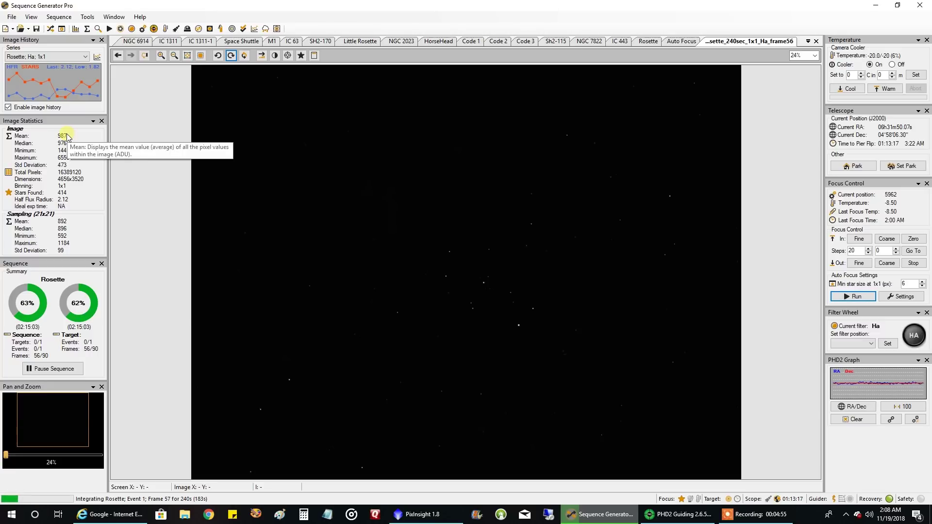
Open the Image History detail and compare Ha frames 55 and 56.
right_click(67, 40)
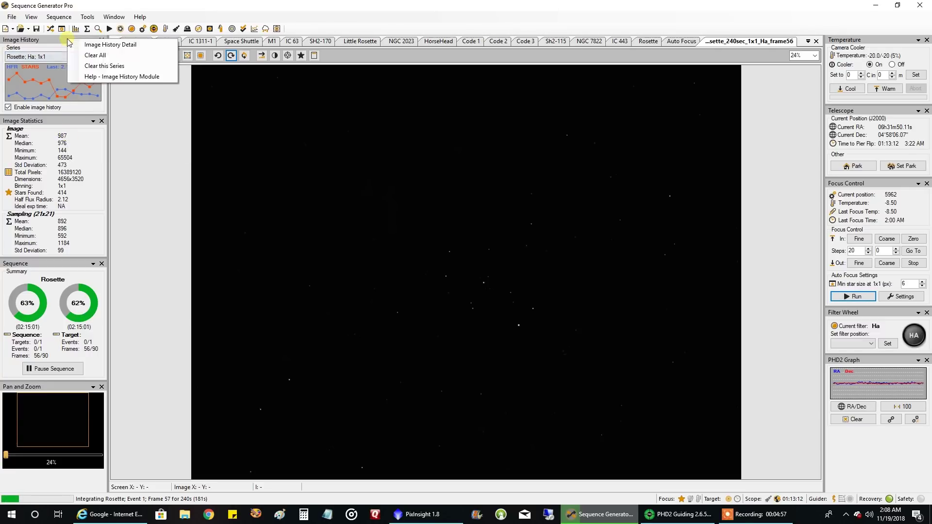
click(102, 44)
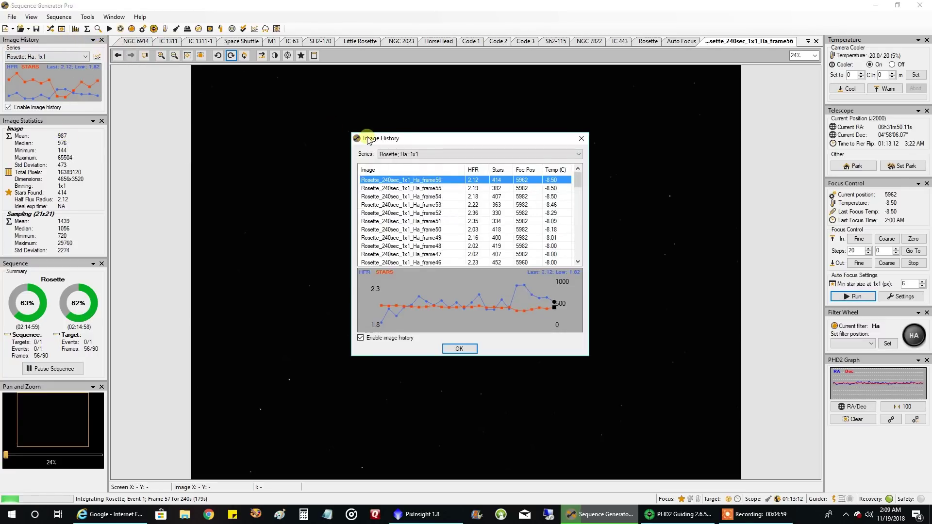
click(490, 187)
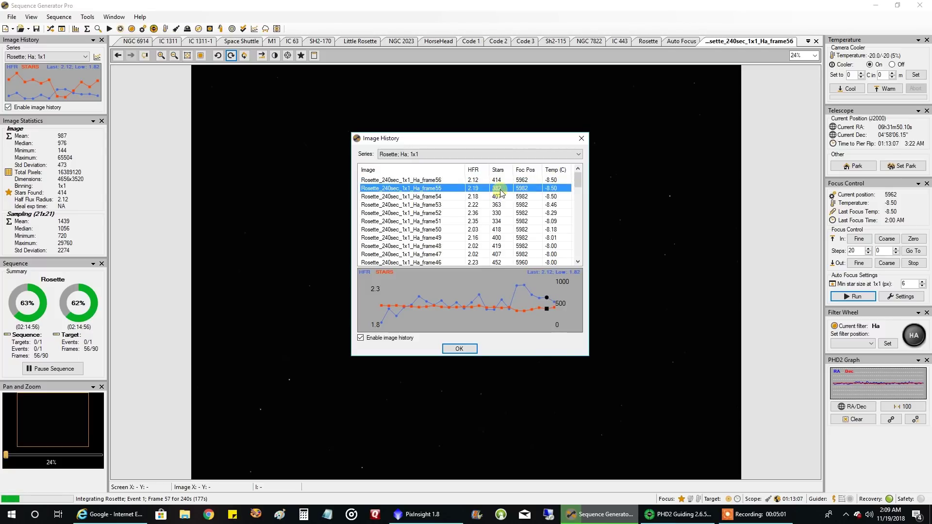
click(502, 183)
click(501, 188)
click(502, 183)
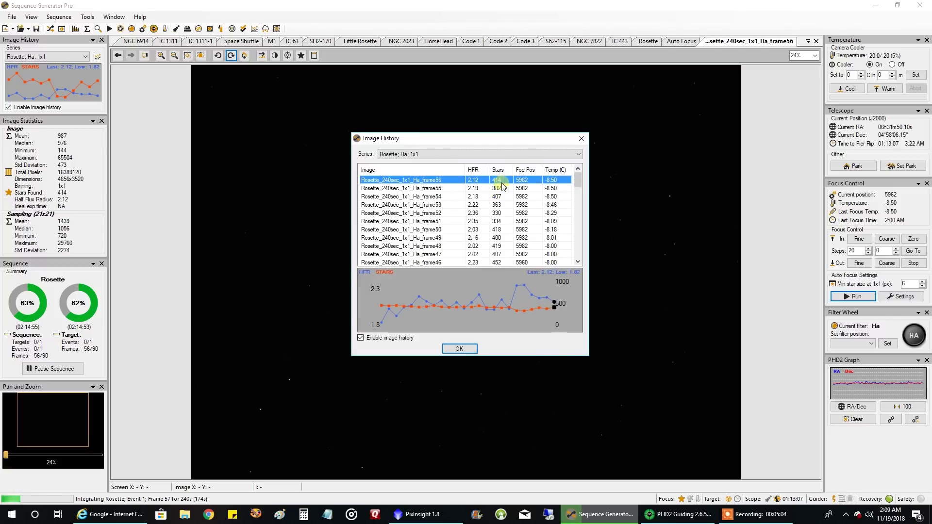
click(475, 188)
click(475, 181)
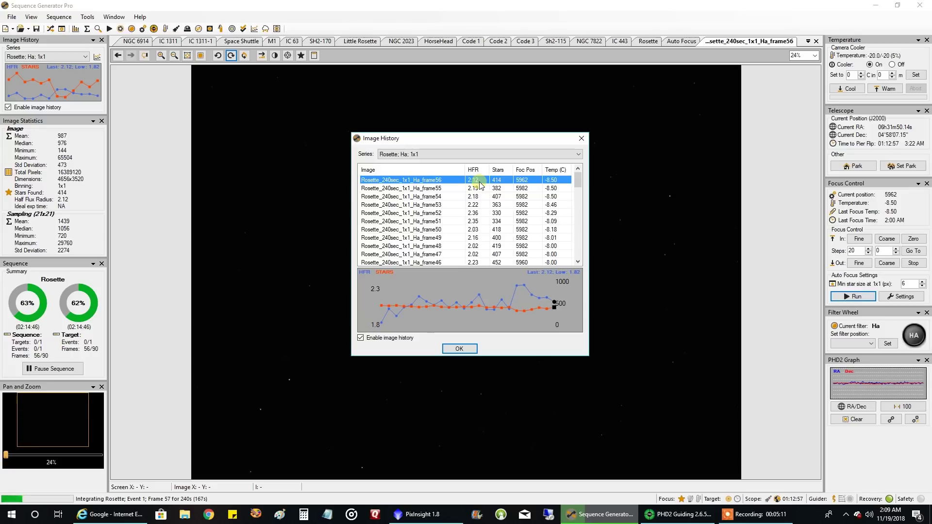
Inspect older frame 50's statistics, then clear the selection.
click(480, 188)
click(529, 233)
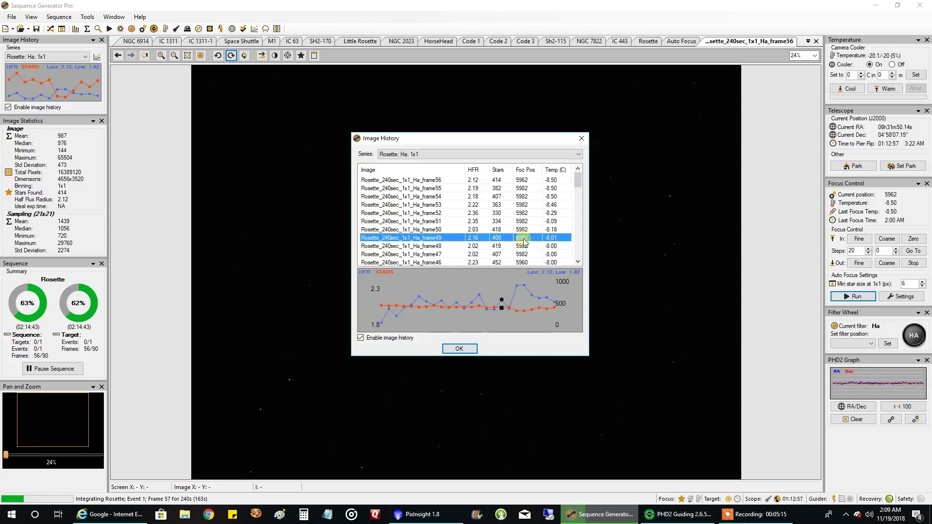
click(507, 292)
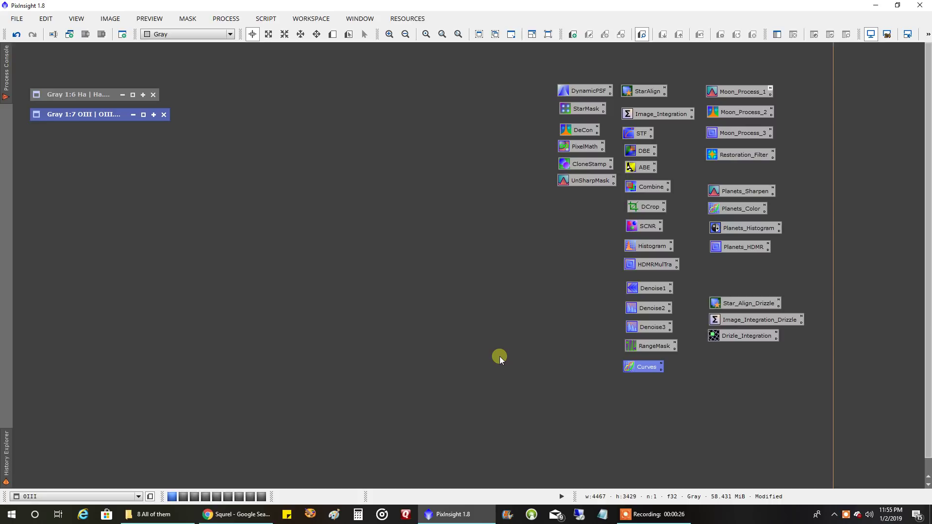
double_click(99, 95)
Place the Ha and OIII image windows side by side, then roll both up to title bars.
drag(145, 71, 201, 74)
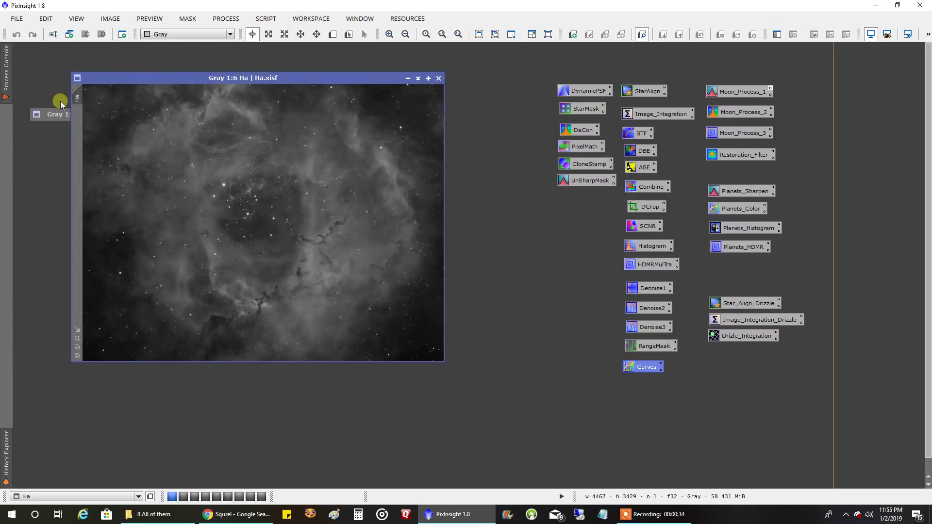
double_click(51, 115)
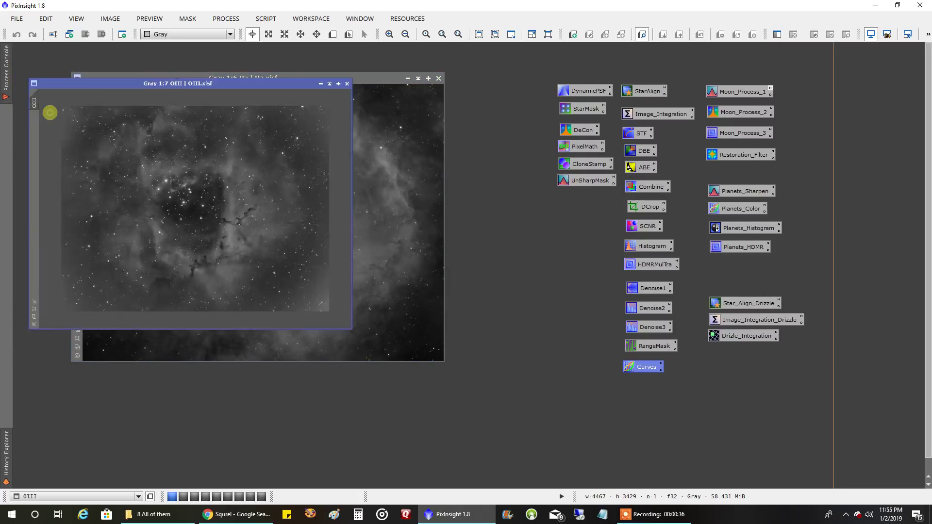
drag(296, 82, 731, 82)
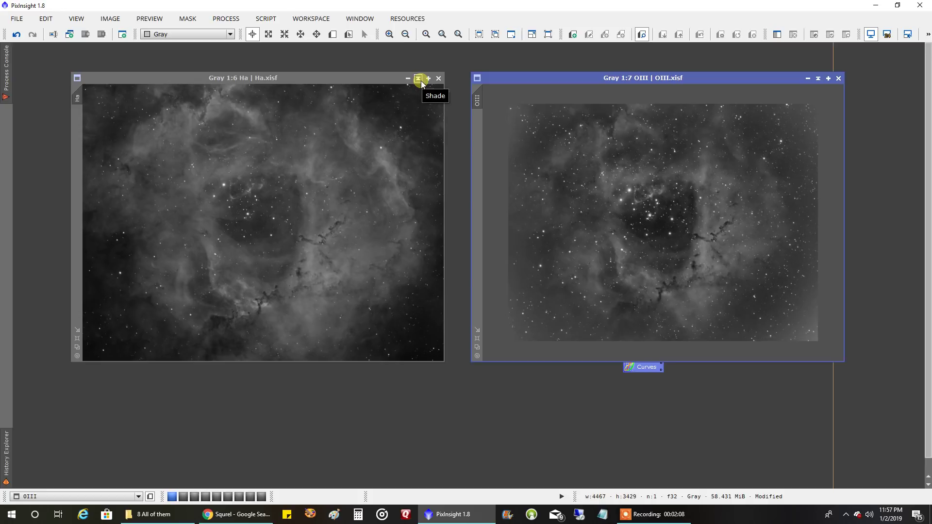
click(418, 78)
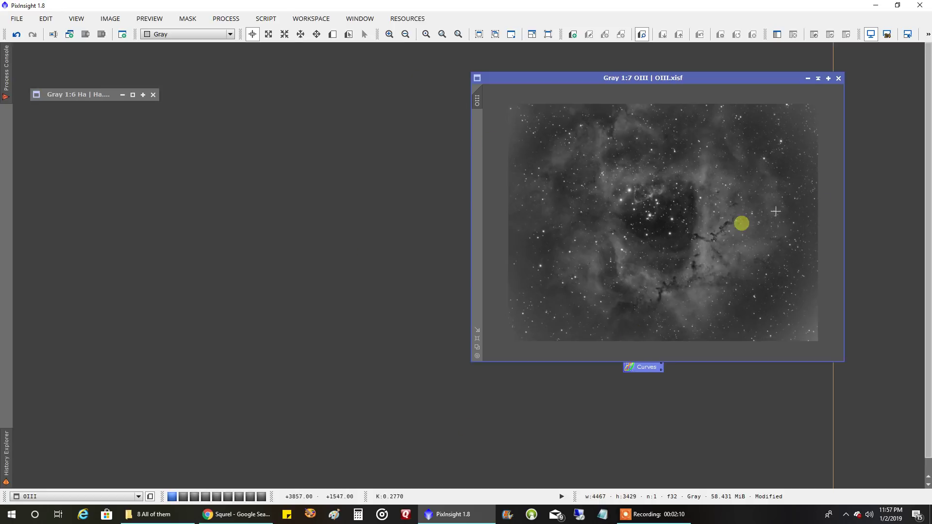
click(816, 78)
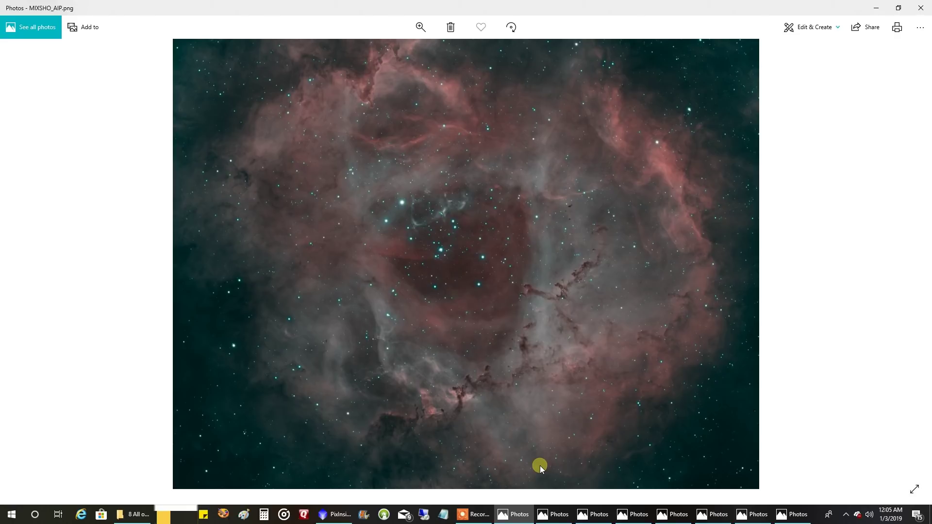
Bring the orange-toned Rosette 1.png to the front in Photos.
click(552, 518)
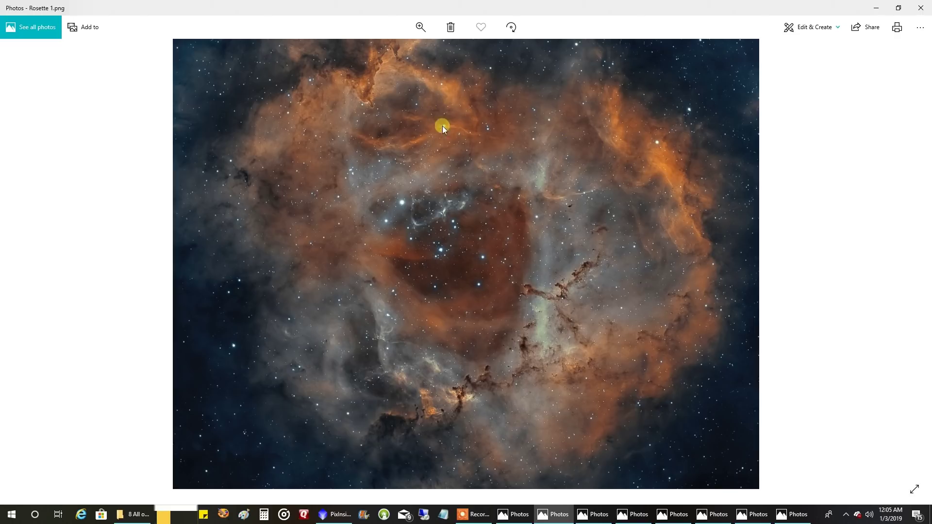
Flip between Rosette 2.png and Rosette 1.png, ending on Rosette 2.png.
click(594, 518)
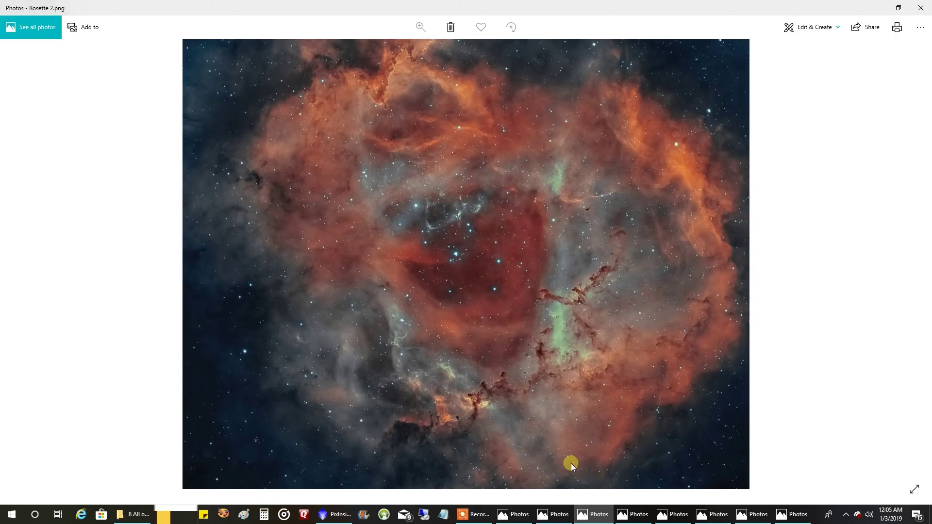
click(554, 516)
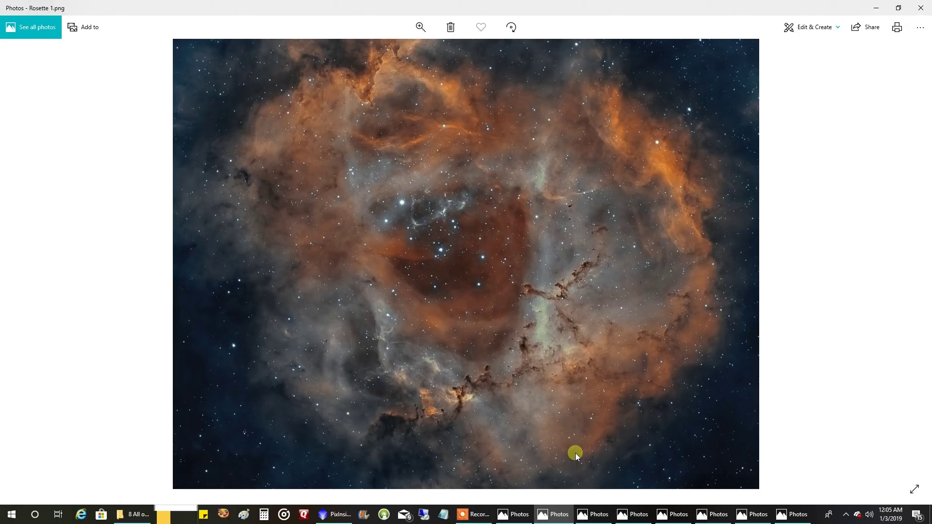
click(595, 515)
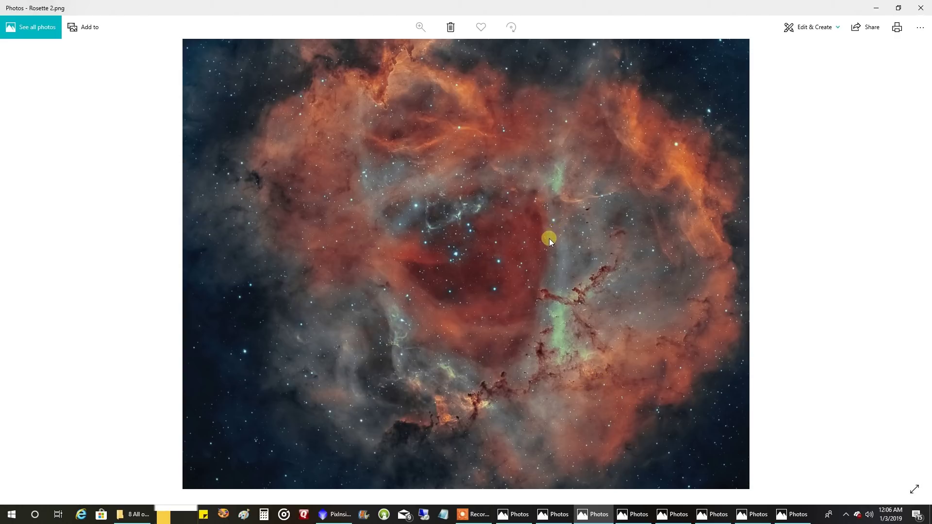
Compare Rosette 3.png, Rosette 2.png and MIXSHO_AIP.png, then view Rosette 4.jpg and Rosette 5.jpg.
click(634, 515)
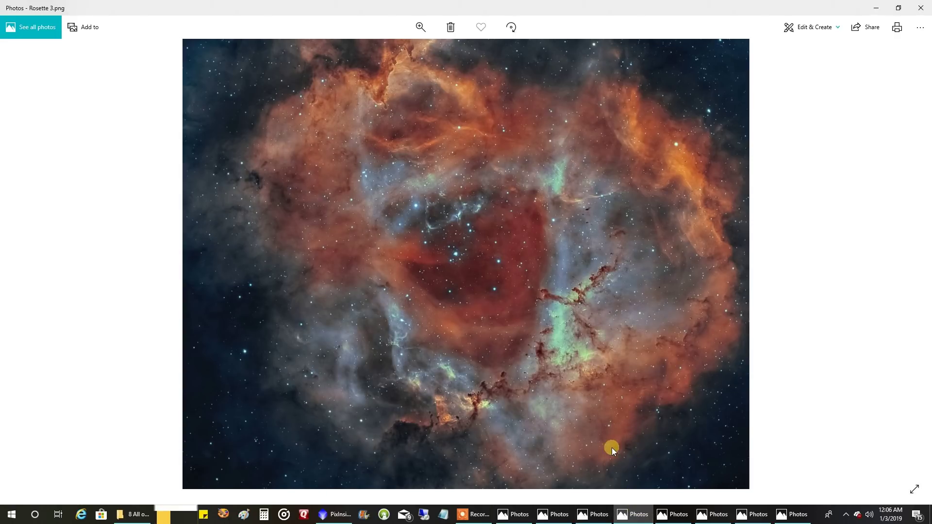
click(594, 514)
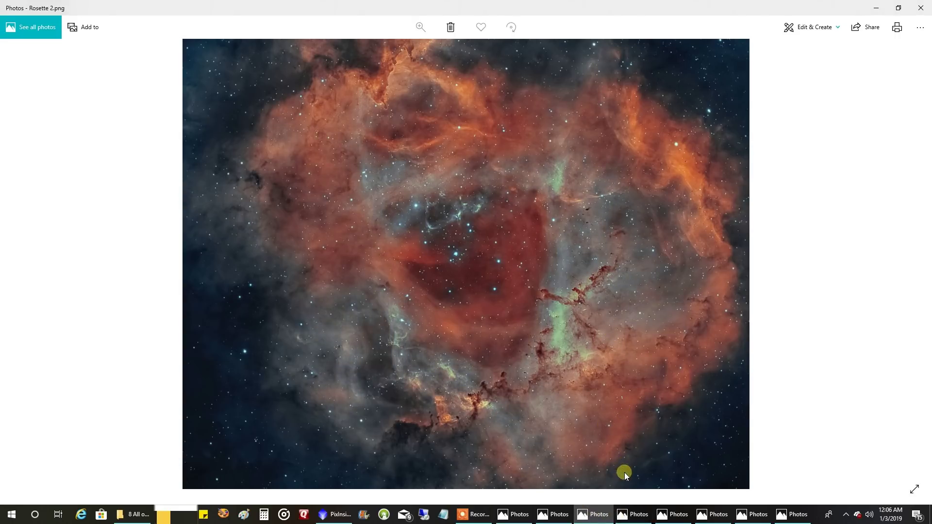
click(633, 514)
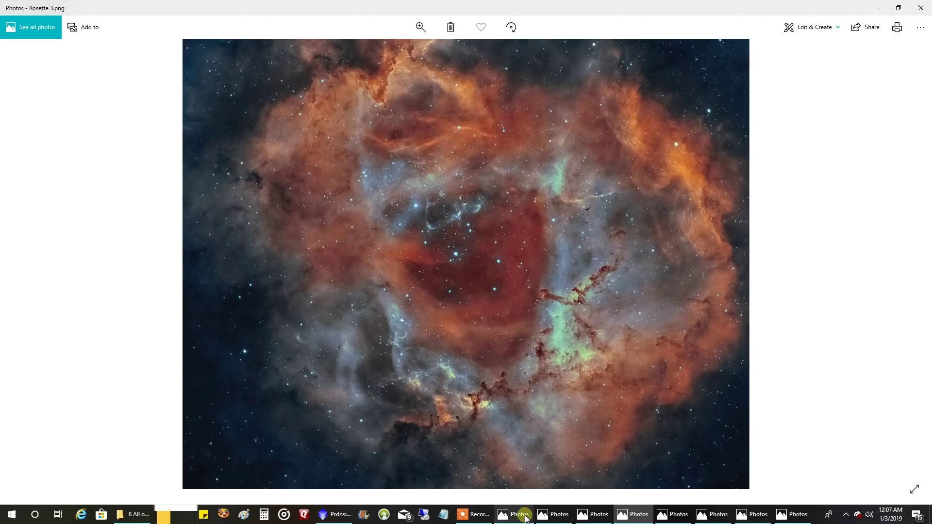
mouse_move(526, 519)
click(543, 481)
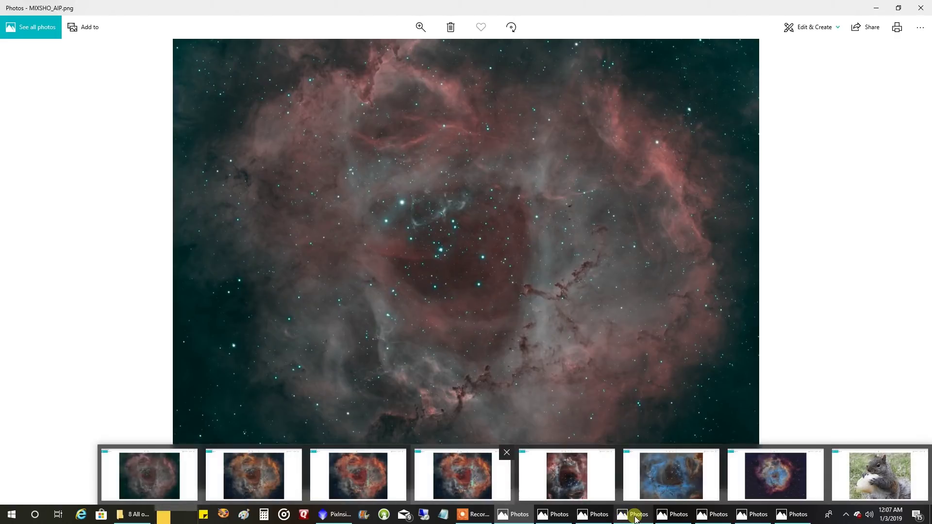
click(635, 519)
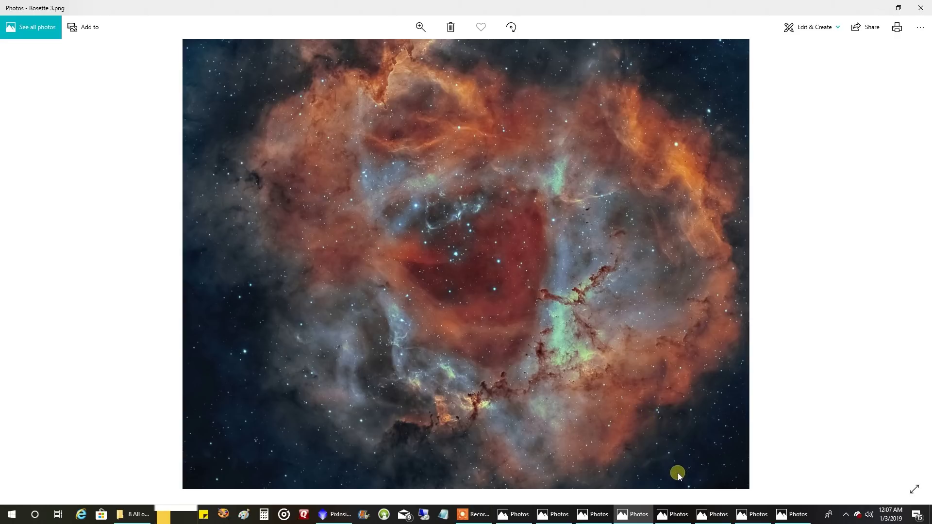
click(674, 514)
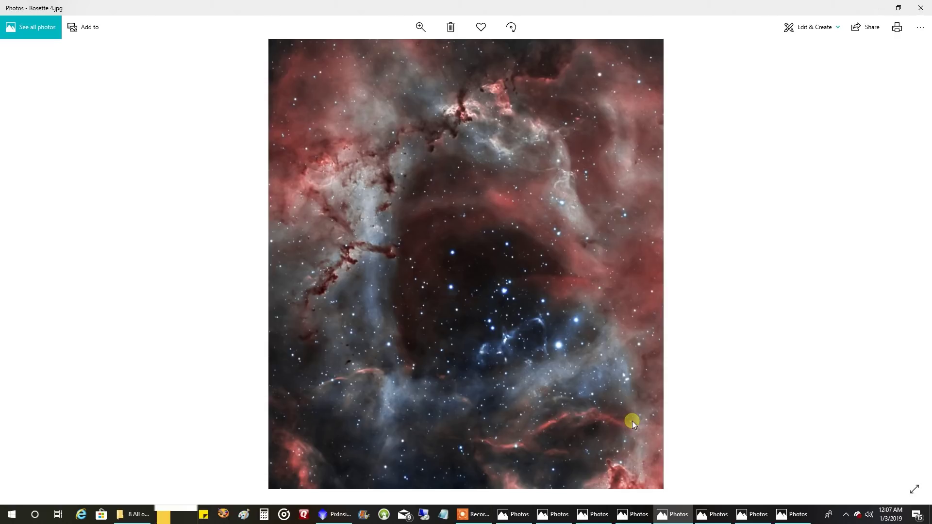
click(711, 515)
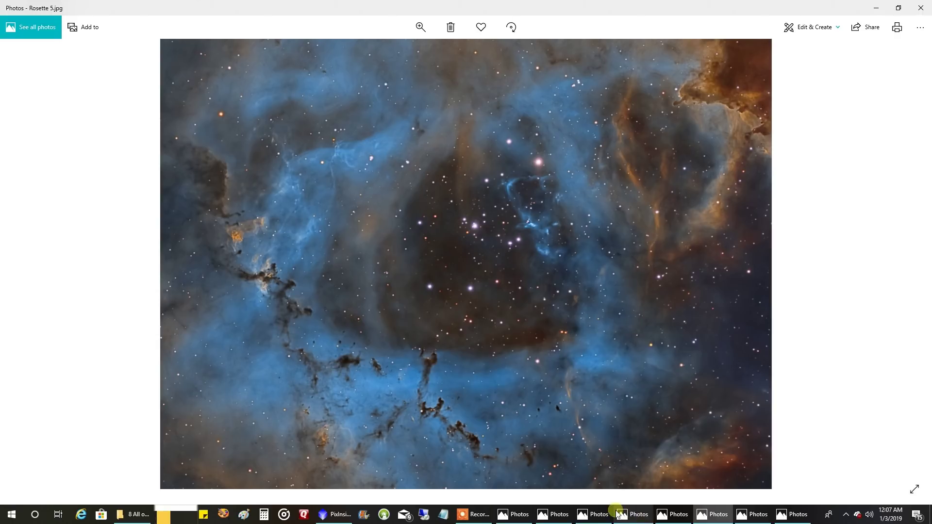
Compare Rosette 2.png, 4.jpg and 5.jpg, finishing on the blue-and-orange Rosette 6.jpg.
click(597, 514)
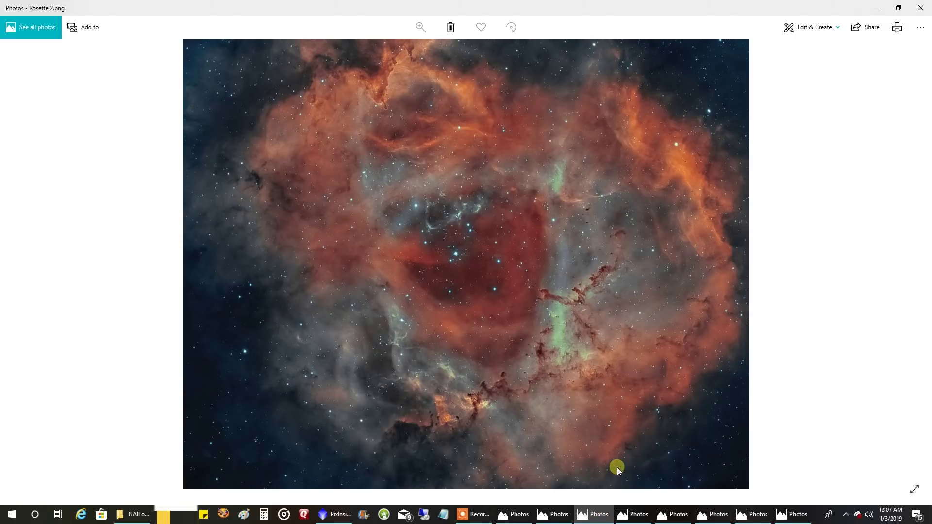
click(675, 514)
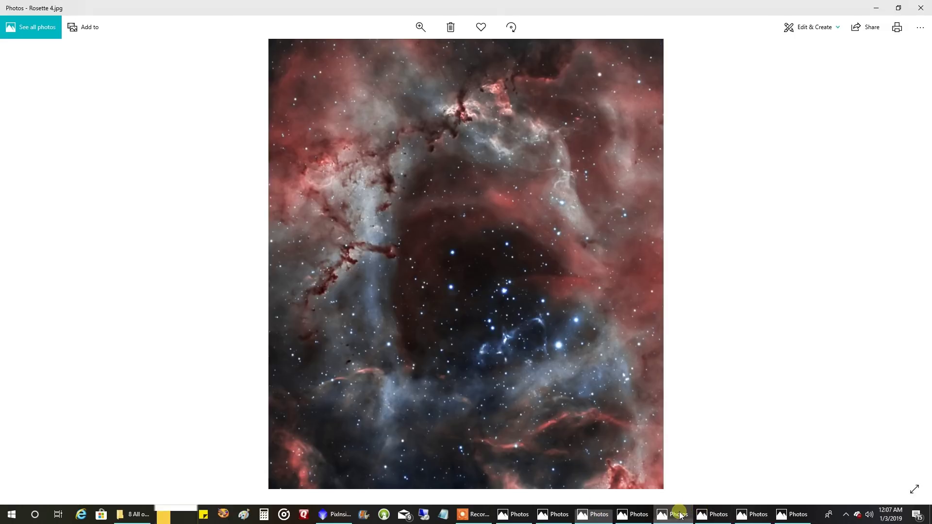
click(702, 516)
click(677, 514)
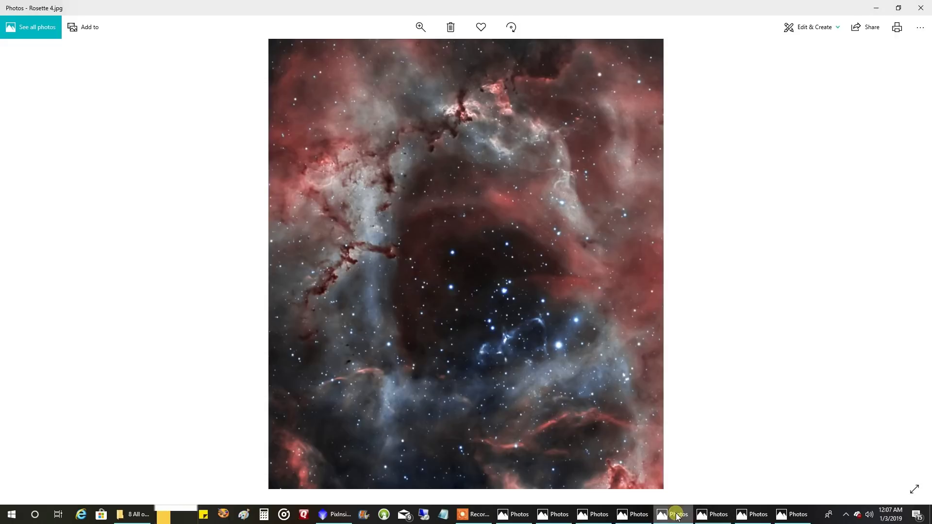
click(593, 514)
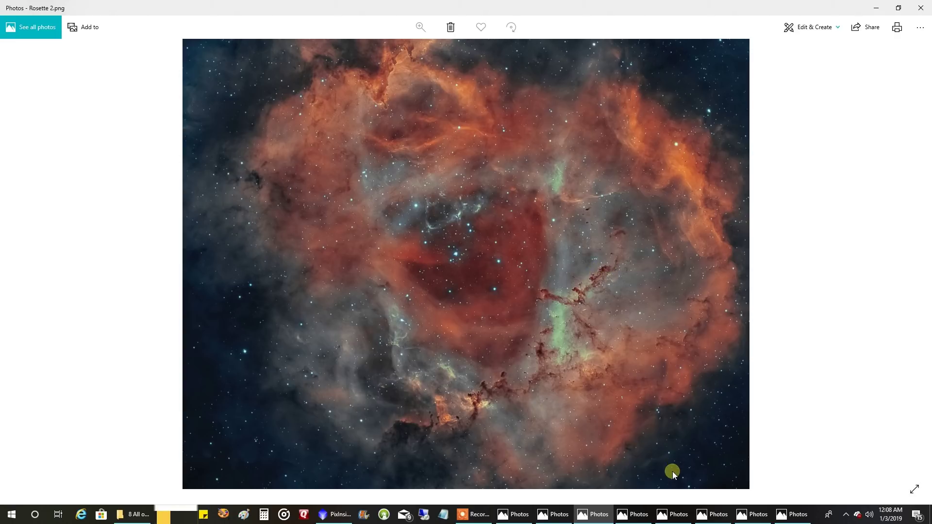
click(673, 514)
click(702, 518)
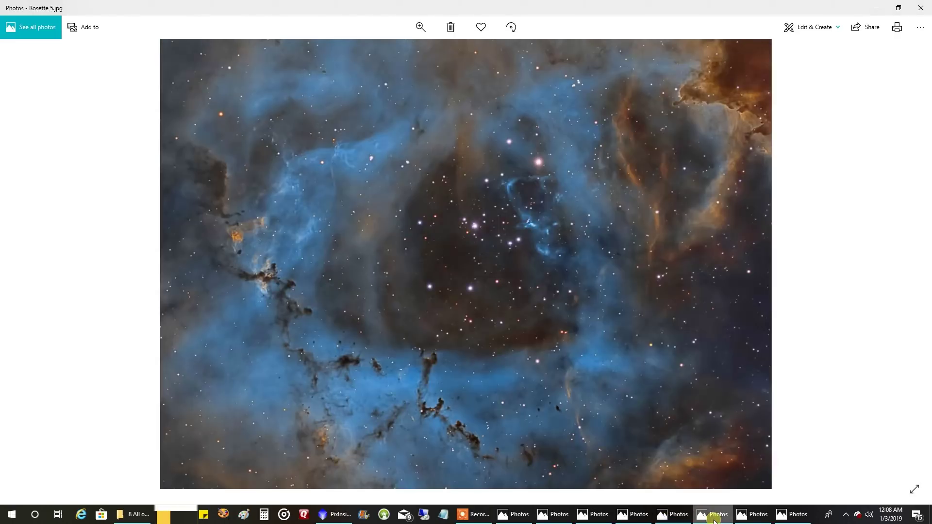
click(752, 518)
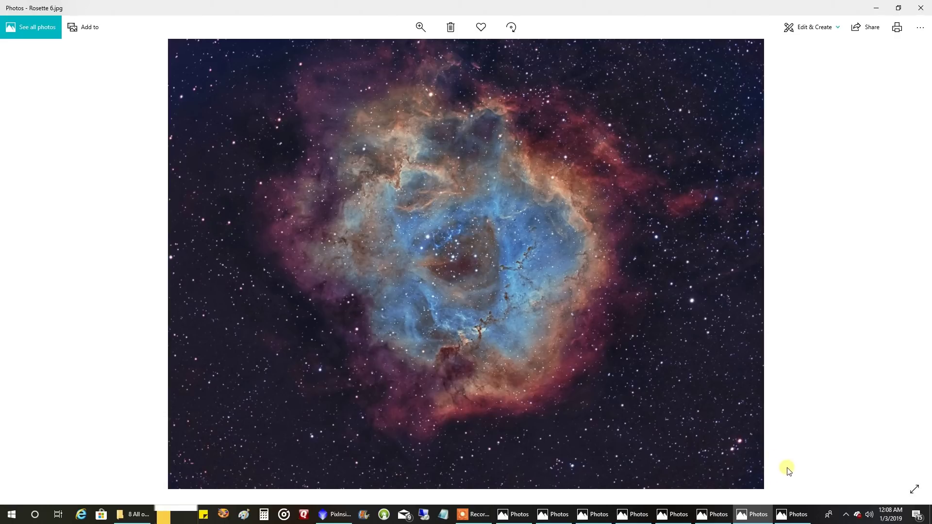
Switch to the Photos window showing Squirrel.jpg, the grey squirrel eating bread.
click(789, 514)
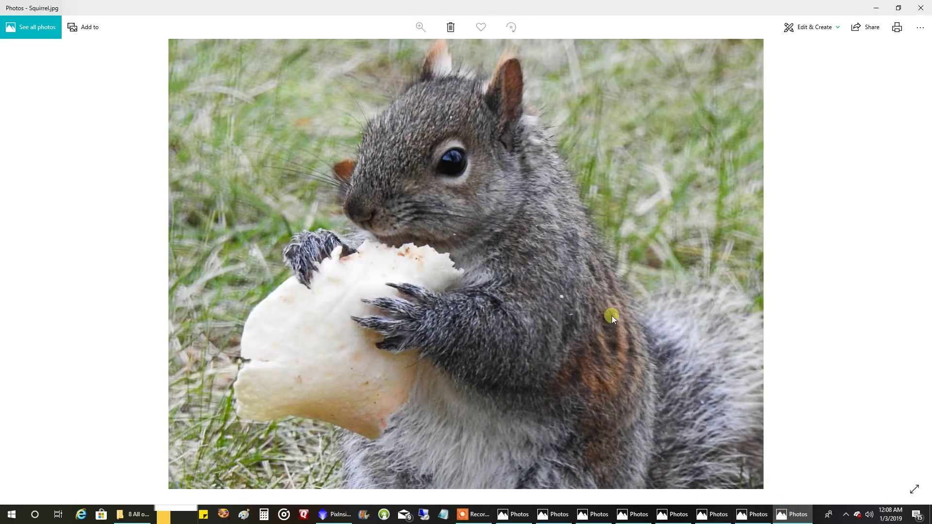